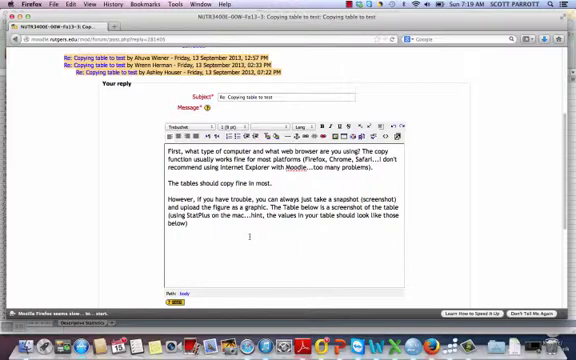
Glance at the StatPlus results spreadsheet, then return to the forum reply draft
key(super+Tab)
key(super+Tab)
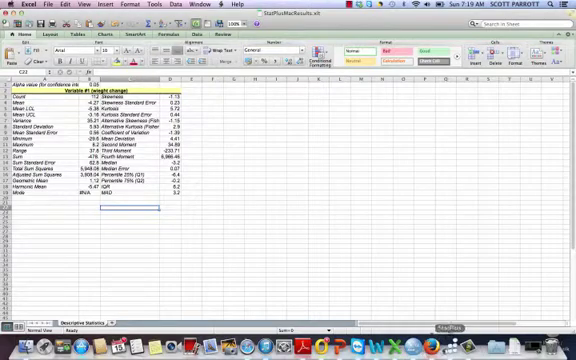
click(449, 336)
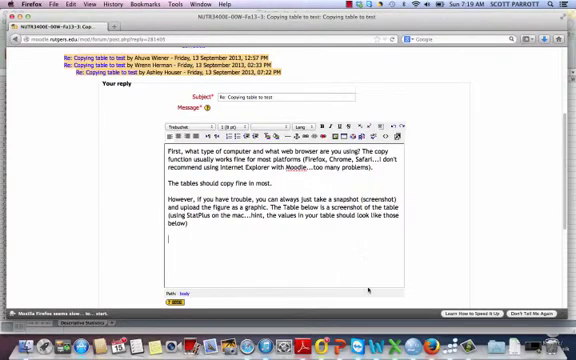
click(393, 346)
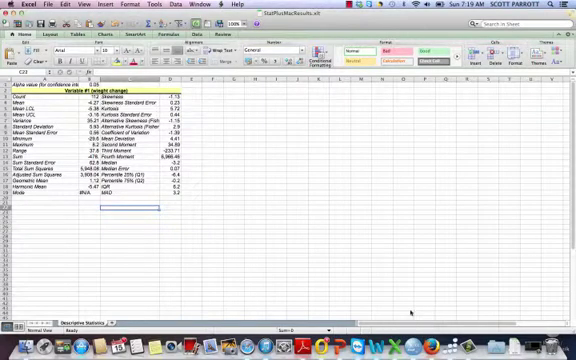
Back in the forum reply, bring up the Insert Image dialog
click(456, 346)
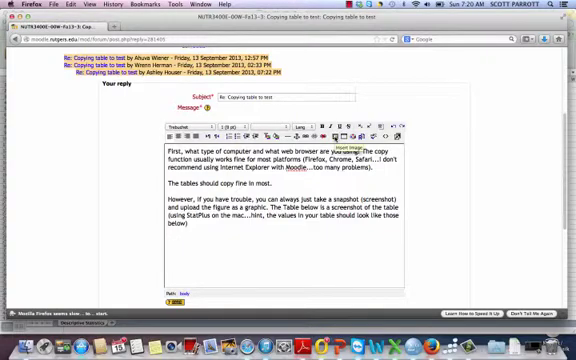
click(343, 136)
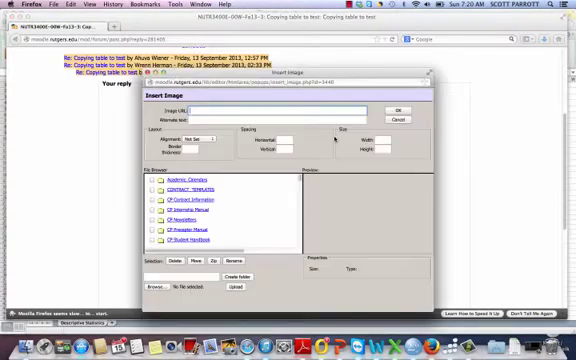
Choose the newest Screen Shot 2013-09-15 file on the Desktop for upload
click(155, 287)
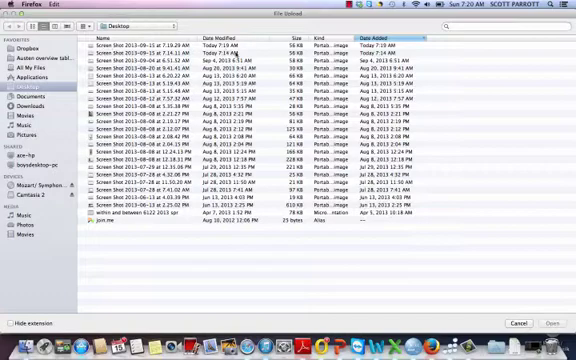
click(162, 45)
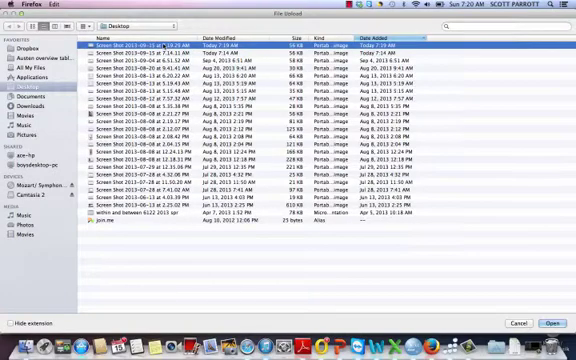
click(553, 323)
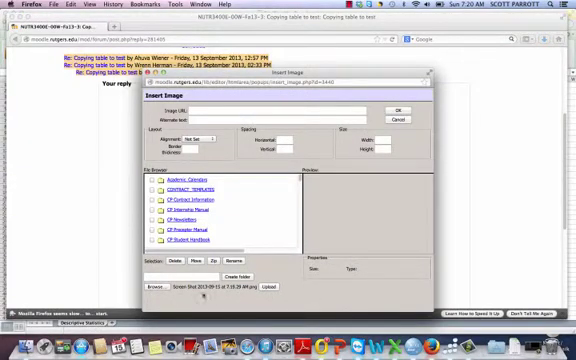
Upload the screenshot and select Screen_Shot 7.14.11 AM png with alternate text 'table'
click(268, 287)
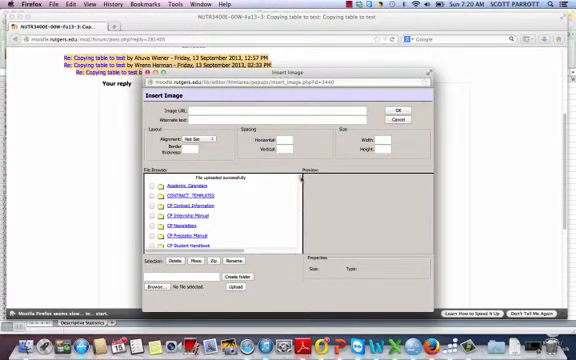
drag(301, 178, 302, 235)
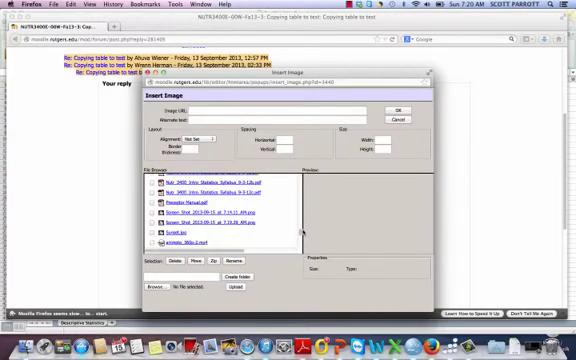
click(210, 212)
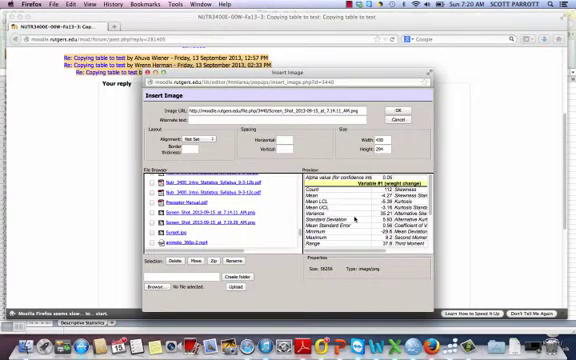
click(296, 119)
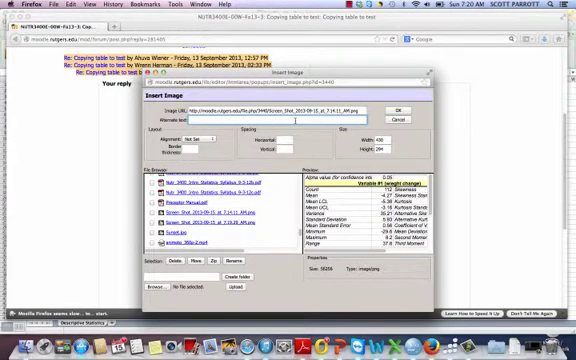
text(table)
Confirm the Insert Image dialog to place the statistics table below the reply text
click(398, 110)
scroll(340, 225, down, 2)
scroll(340, 225, down, 2)
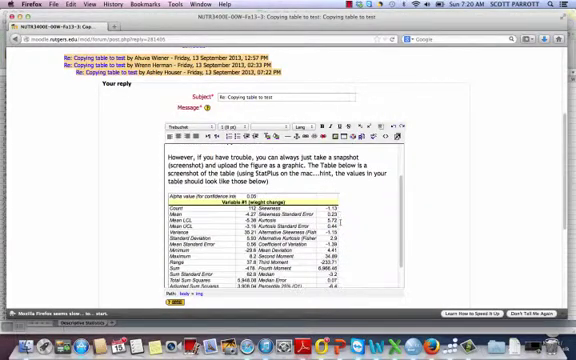
scroll(340, 225, down, 2)
scroll(340, 200, down, 2)
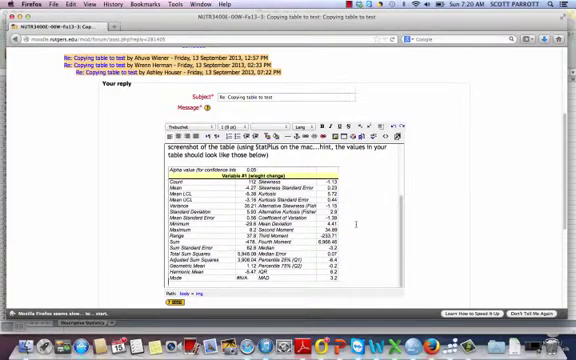